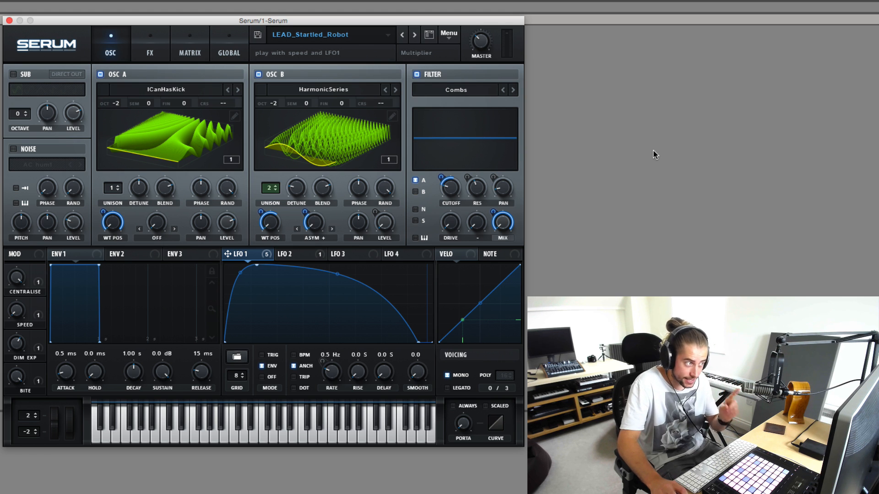
# Step: Bypass the Reverb, Phaser, Flanger and Hyper/Dimension effects of the LEAD_Startled_Robot preset
pyautogui.click(151, 54)
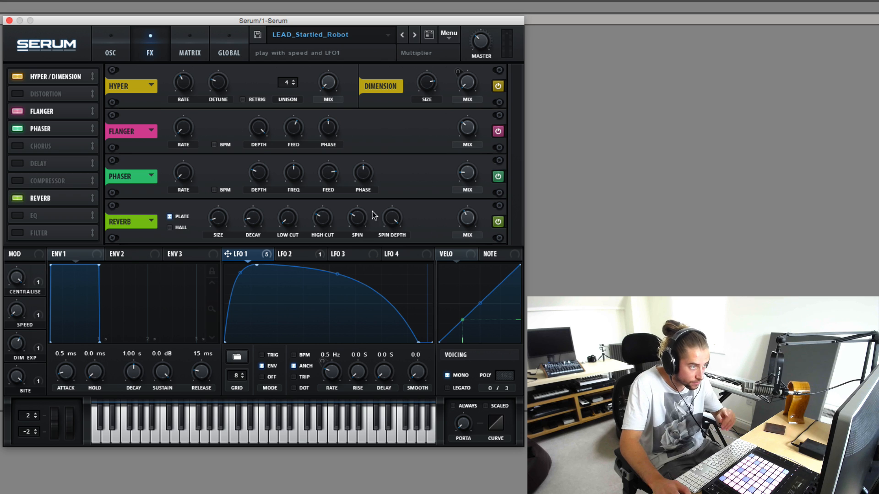
pyautogui.click(498, 222)
pyautogui.click(498, 177)
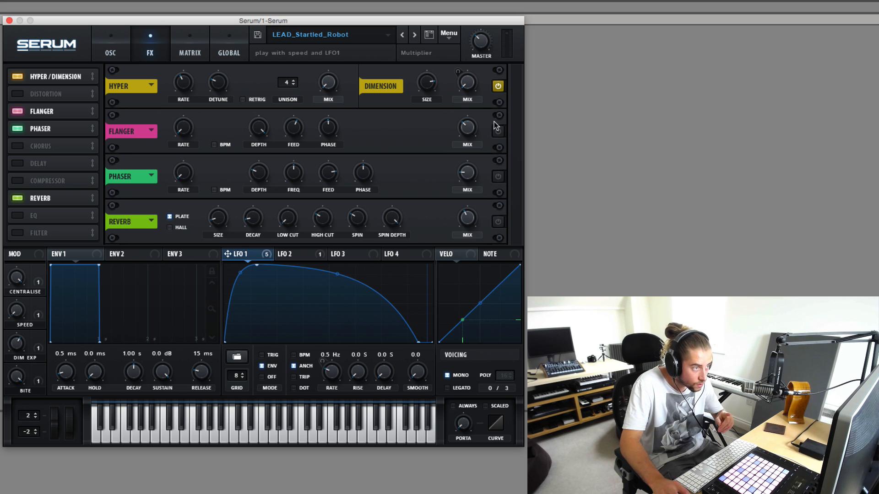
pyautogui.click(498, 87)
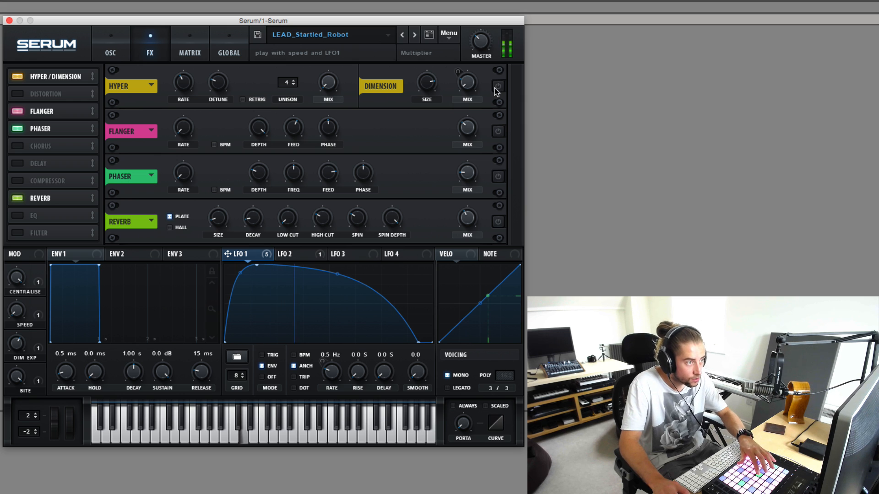
# Step: Switch the Hyper/Dimension, Flanger, Phaser and Reverb effects back on
pyautogui.click(498, 86)
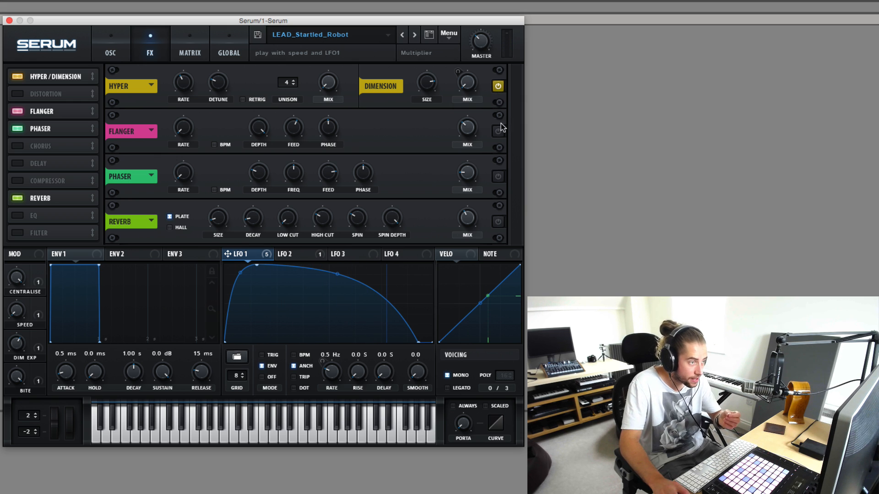
pyautogui.click(498, 131)
pyautogui.click(498, 177)
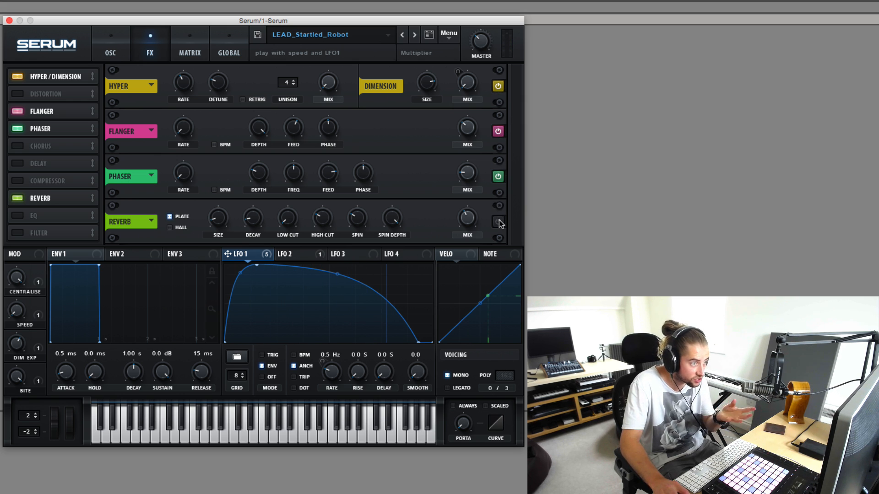
pyautogui.click(498, 222)
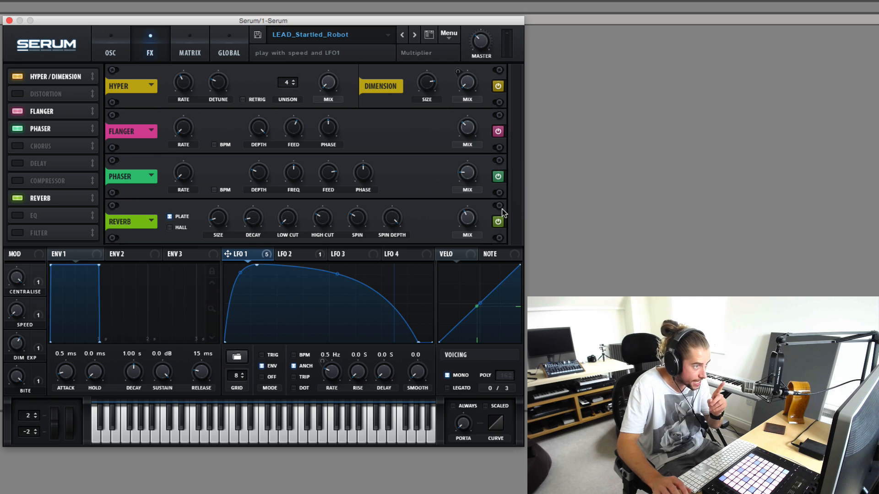
# Step: Return to the oscillator page and turn off oscillator B and the filter
pyautogui.click(124, 59)
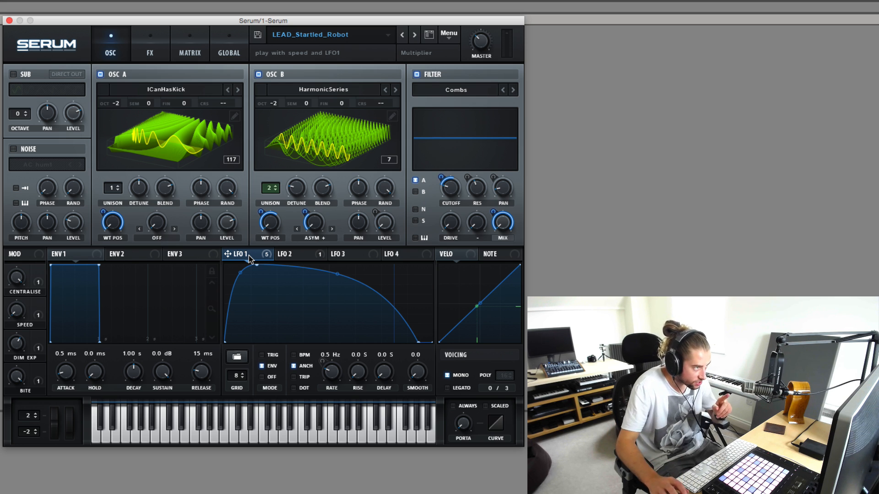
pyautogui.click(259, 75)
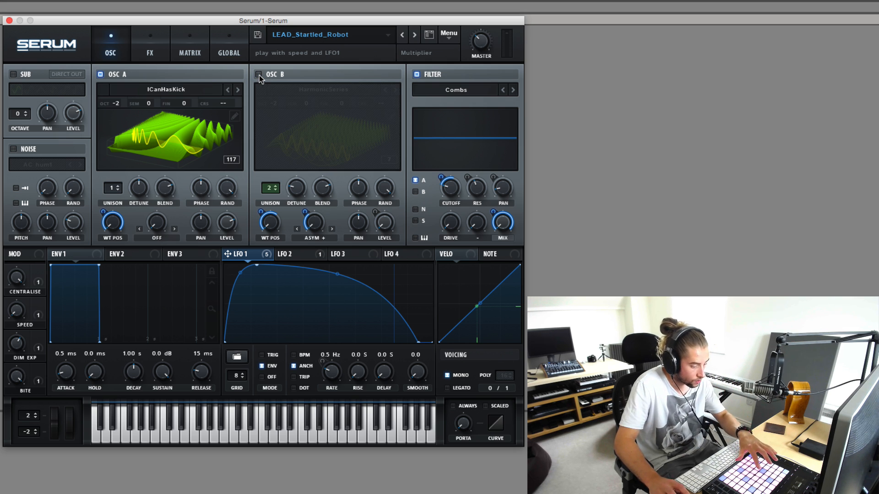
pyautogui.click(417, 75)
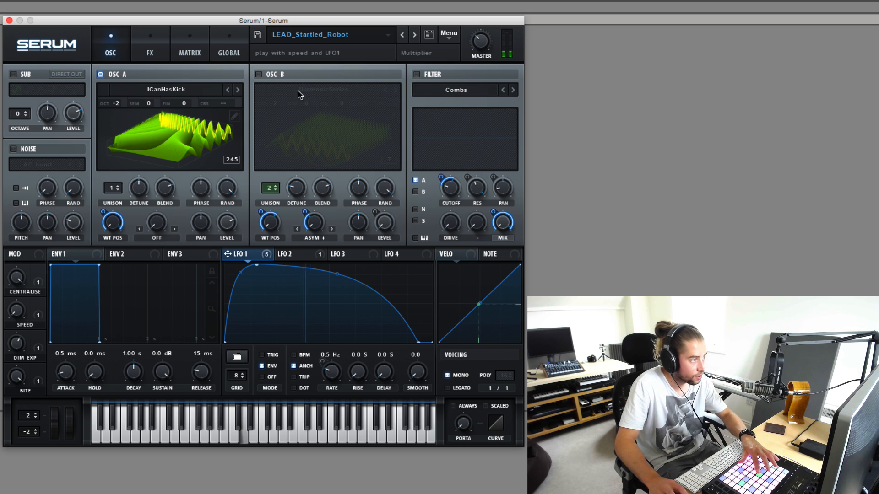
# Step: Bypass all four active effects in the effects rack: Hyper/Dimension, Flanger, Phaser and Reverb
pyautogui.click(150, 51)
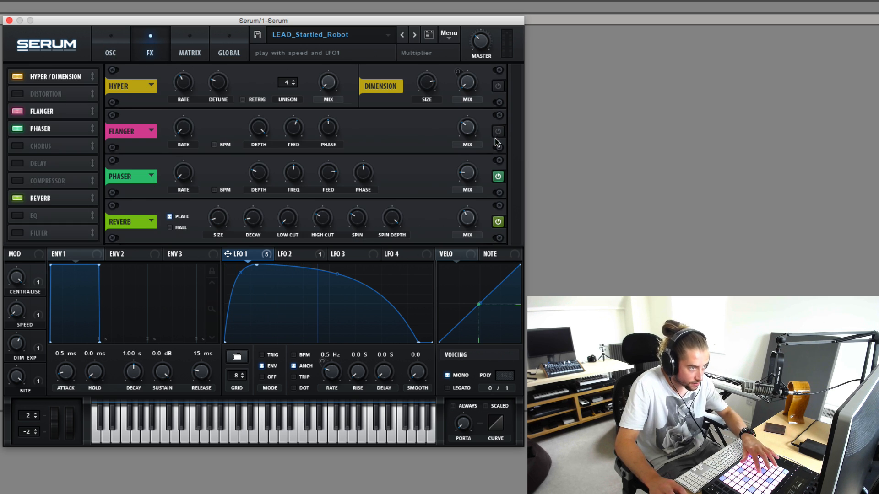
pyautogui.click(498, 176)
pyautogui.click(498, 221)
# Step: Isolate oscillator B by turning off oscillator A and enabling oscillator B
pyautogui.click(117, 54)
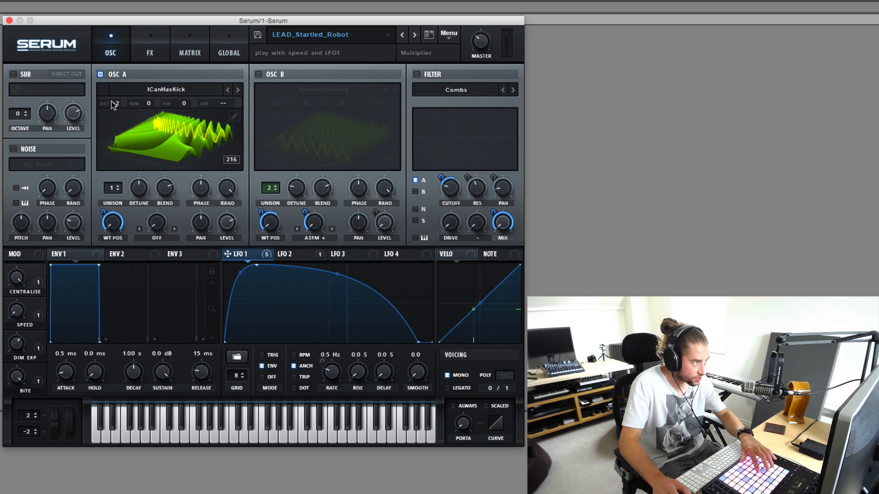
pyautogui.click(100, 75)
pyautogui.click(258, 74)
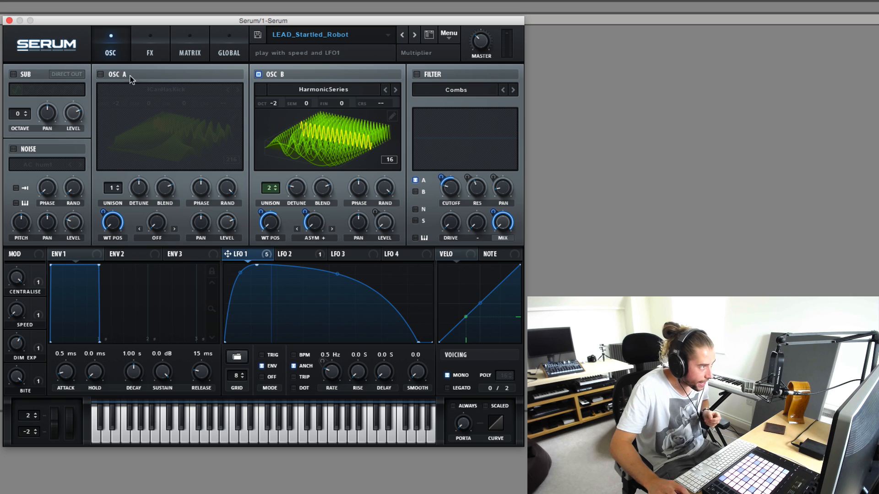
# Step: Turn oscillator A and the Combs filter back on, and raise the filter's Mix
pyautogui.click(101, 74)
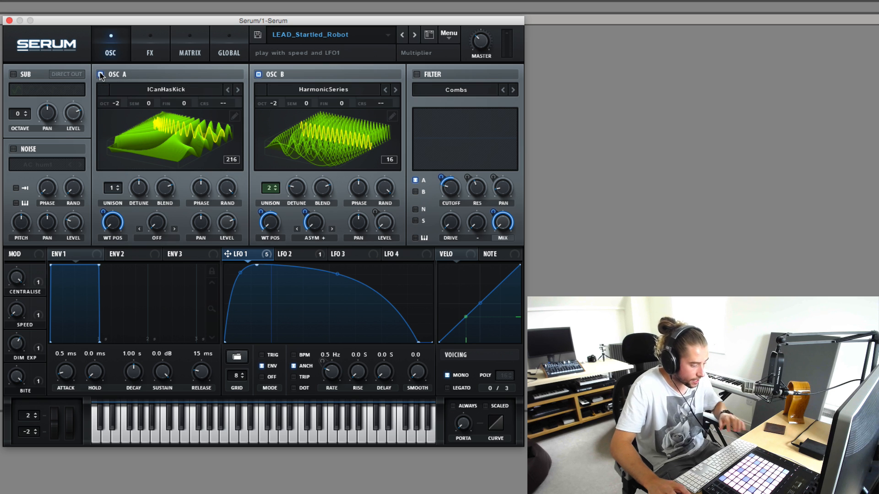
pyautogui.click(417, 75)
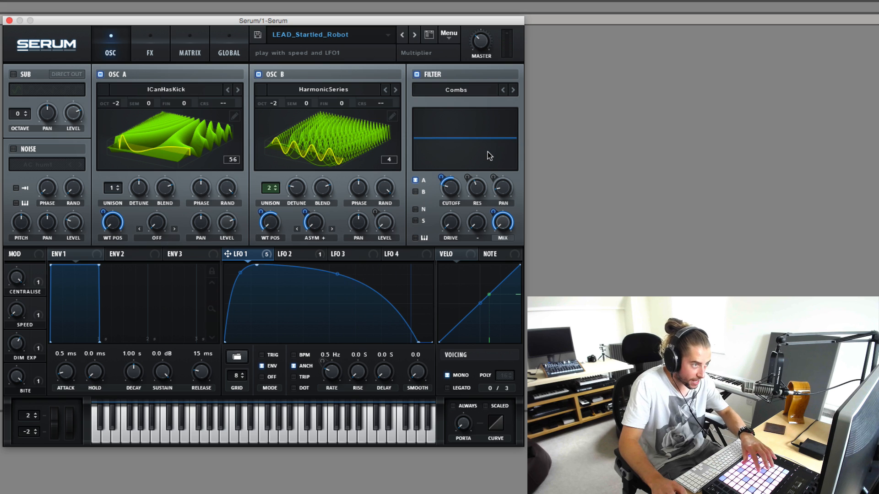
pyautogui.moveTo(501, 231); pyautogui.dragTo(519, 109)
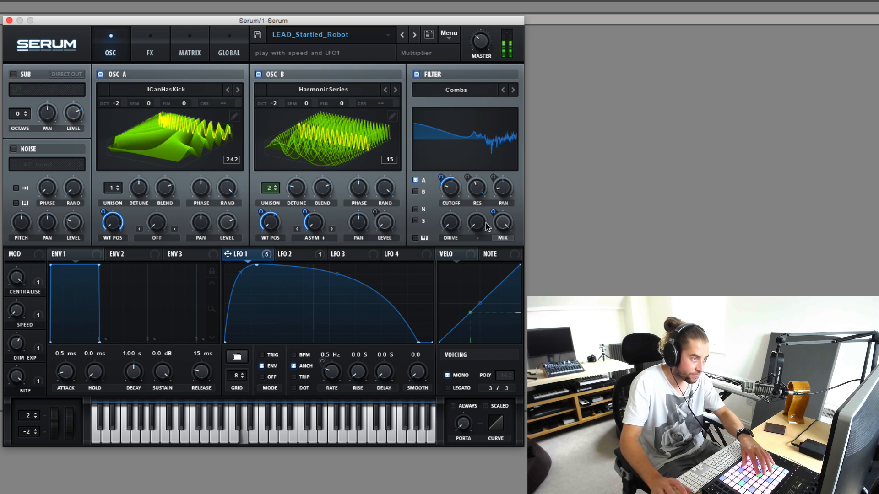
# Step: Change the filter type to MG Low 18
pyautogui.click(478, 91)
pyautogui.moveTo(485, 133)
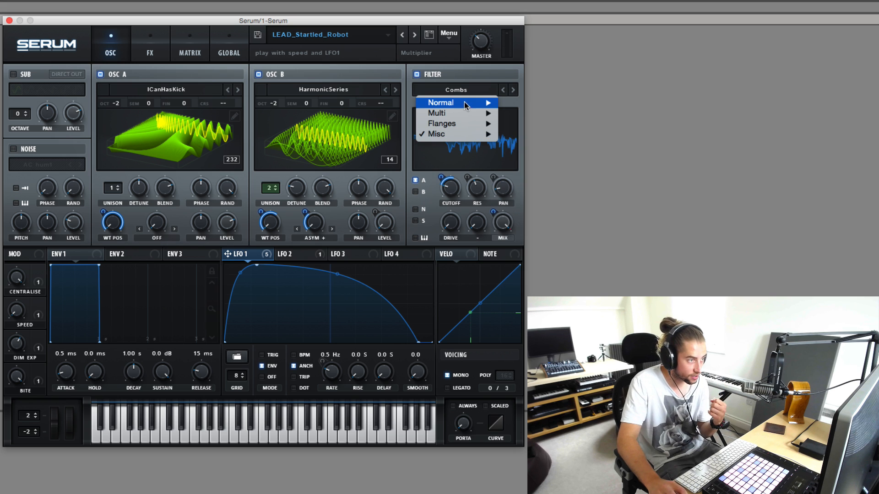
pyautogui.moveTo(464, 103)
pyautogui.click(530, 124)
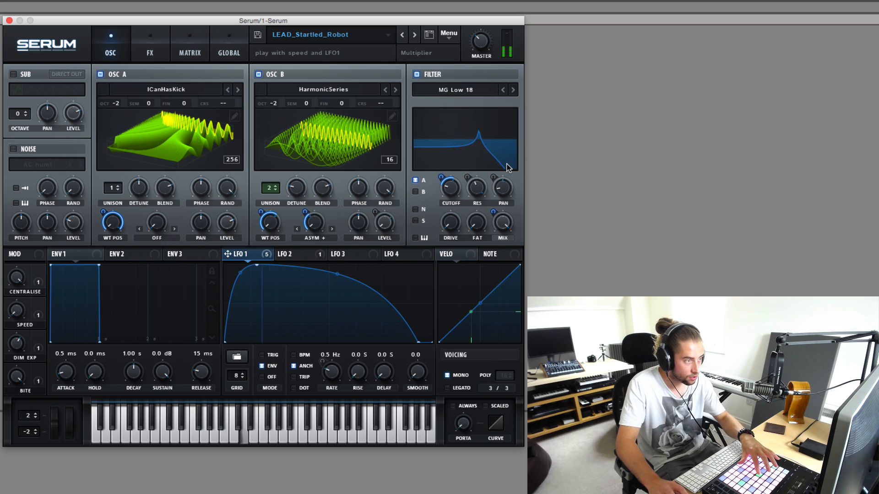
# Step: Set the filter type back to Combs and lower the filter's Mix
pyautogui.click(458, 90)
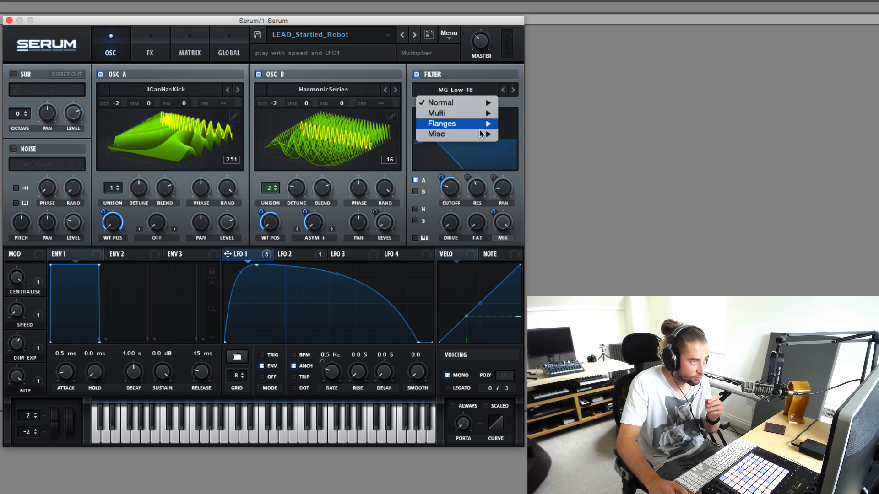
pyautogui.moveTo(481, 135)
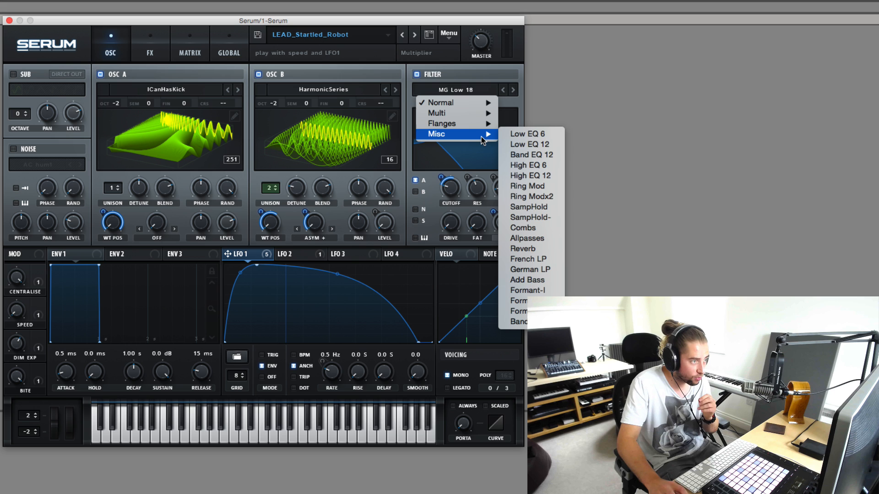
pyautogui.click(538, 228)
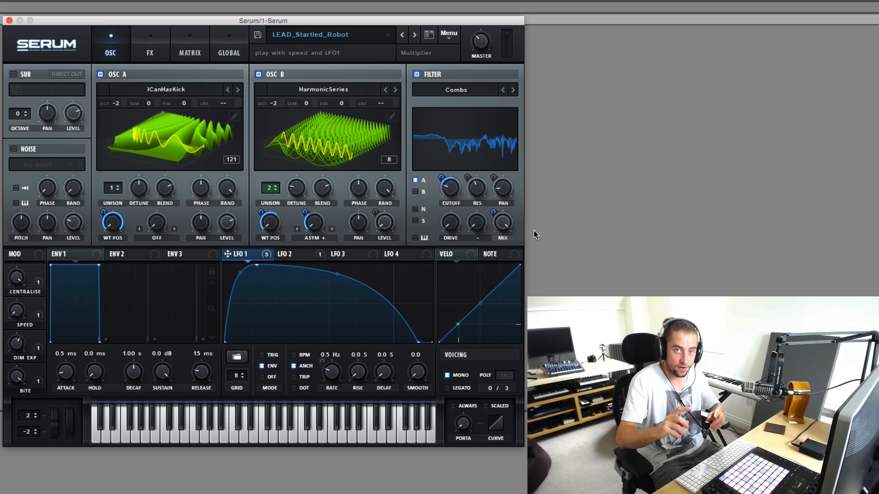
pyautogui.moveTo(503, 223); pyautogui.dragTo(475, 351)
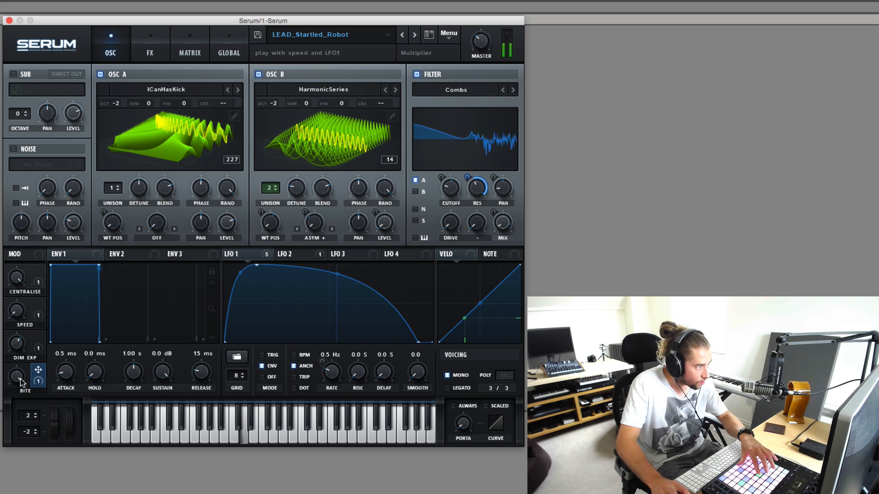
# Step: Sweep the Bite macro down and back up, and try the Trig mode for LFO 1
pyautogui.moveTo(21, 382); pyautogui.dragTo(21, 449)
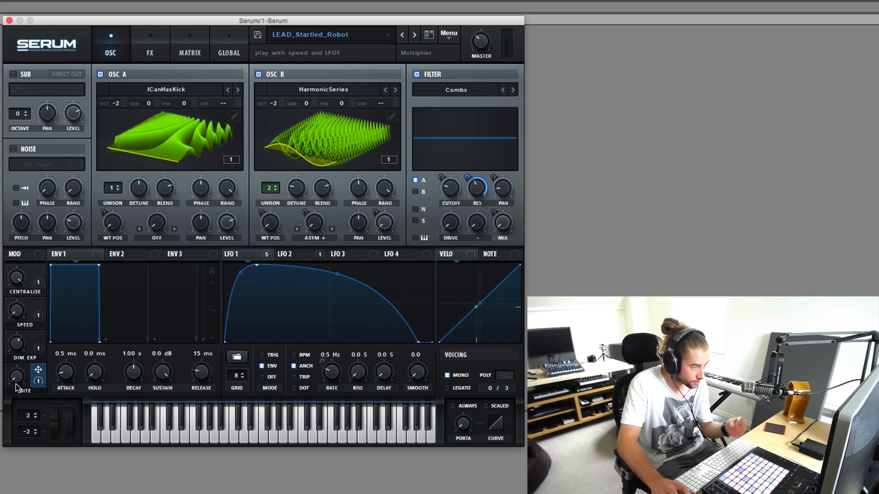
pyautogui.moveTo(17, 386); pyautogui.dragTo(26, 296)
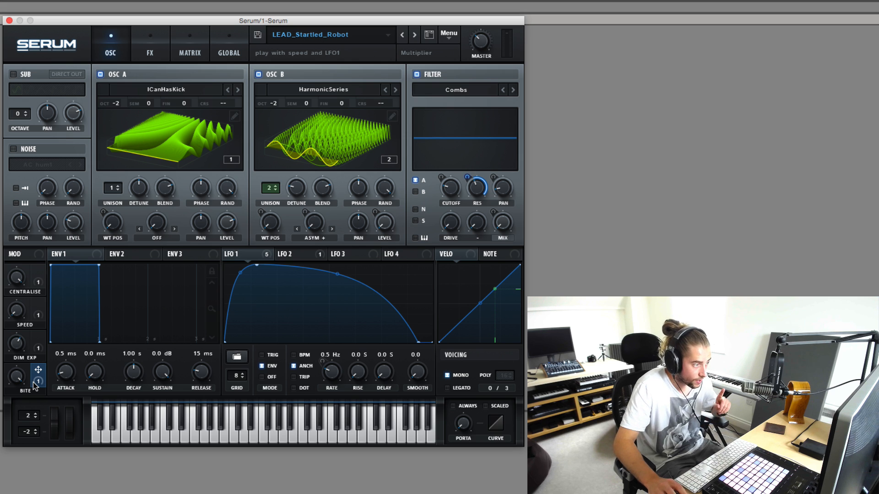
pyautogui.click(261, 355)
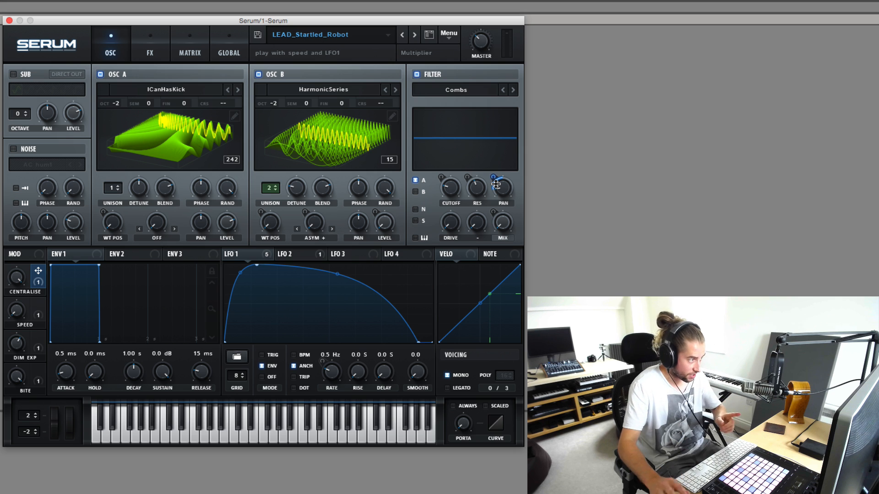
# Step: Lower the Centralise macro that controls the filter's pan
pyautogui.moveTo(25, 280); pyautogui.dragTo(19, 293)
pyautogui.moveTo(21, 237); pyautogui.dragTo(11, 304)
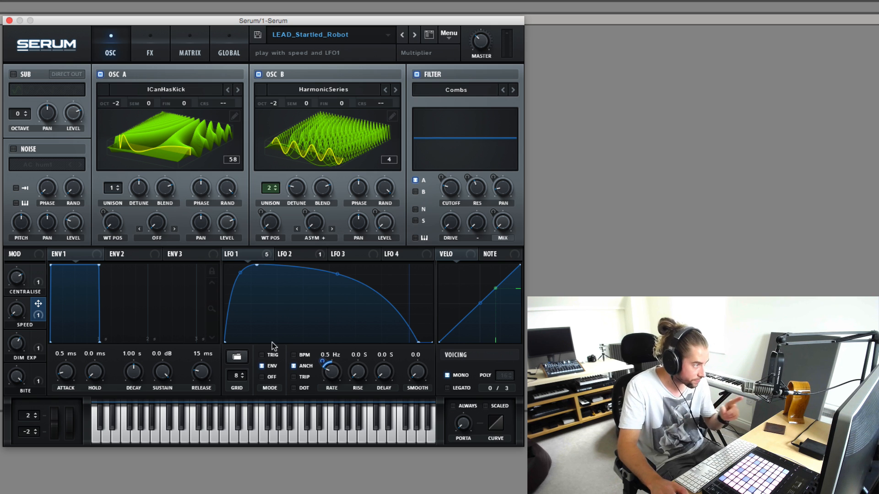
# Step: Sweep the Speed macro up and back down, and bring the Bite macro to about 37%
pyautogui.moveTo(17, 312)
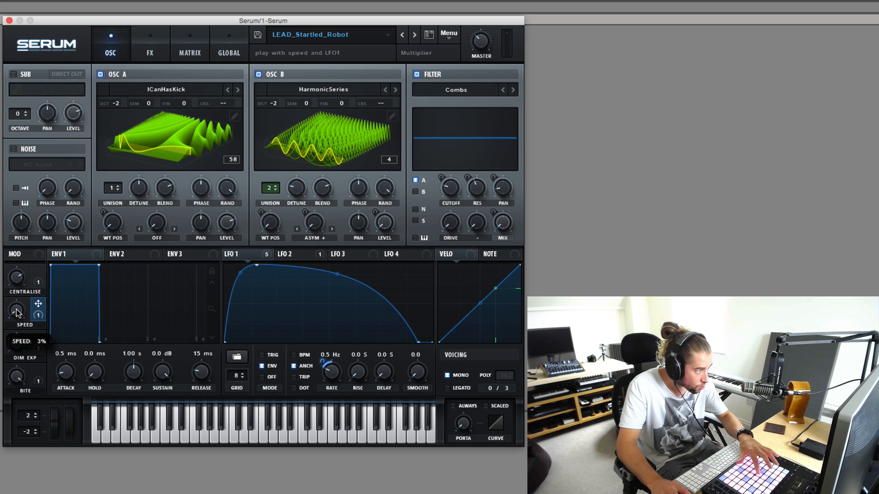
pyautogui.moveTo(18, 313); pyautogui.dragTo(32, 229)
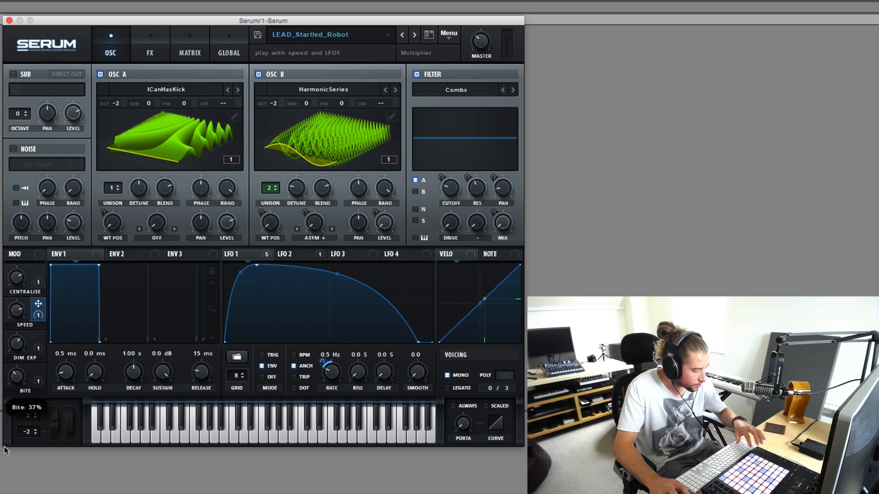
pyautogui.moveTo(6, 451)
pyautogui.mouseDown()
pyautogui.moveTo(9, 460)
pyautogui.moveTo(14, 450)
pyautogui.mouseUp()
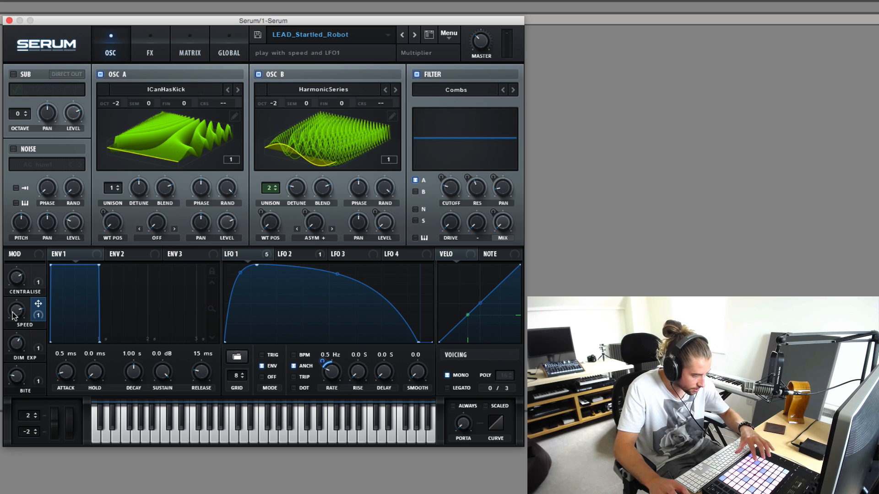
pyautogui.moveTo(12, 312); pyautogui.dragTo(8, 441)
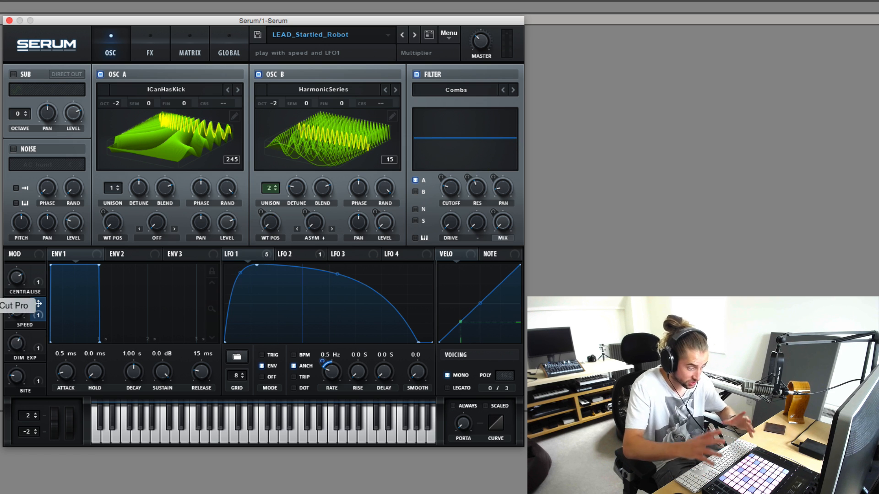